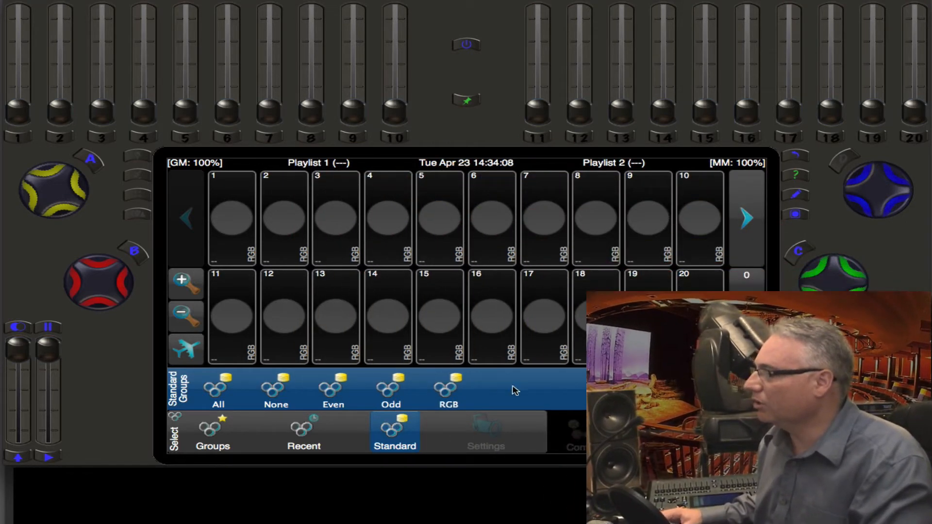
Select all RGB fixtures and use the IRGB intensity controls to fade them down to zero and back up to full
{"action": "left_click", "coordinate": [465, 391]}
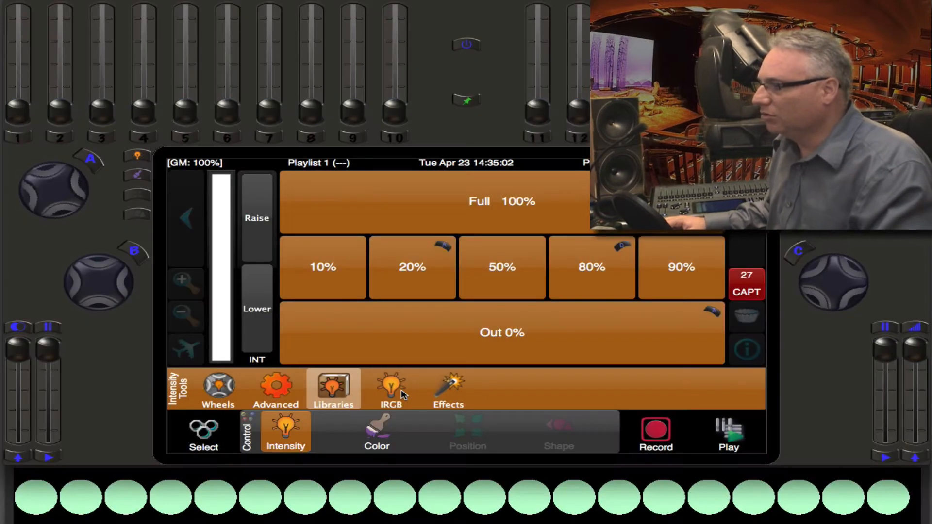
{"action": "left_click", "coordinate": [401, 391]}
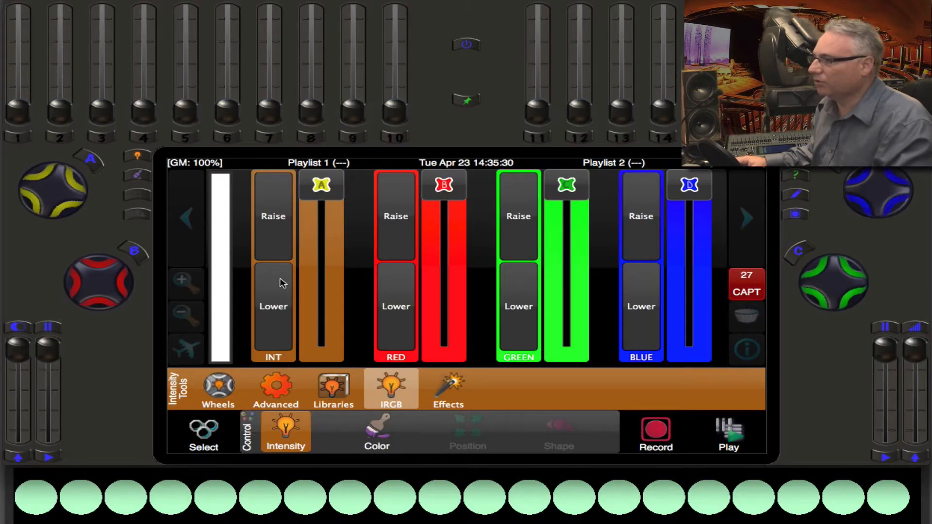
{"action": "left_click", "coordinate": [280, 275]}
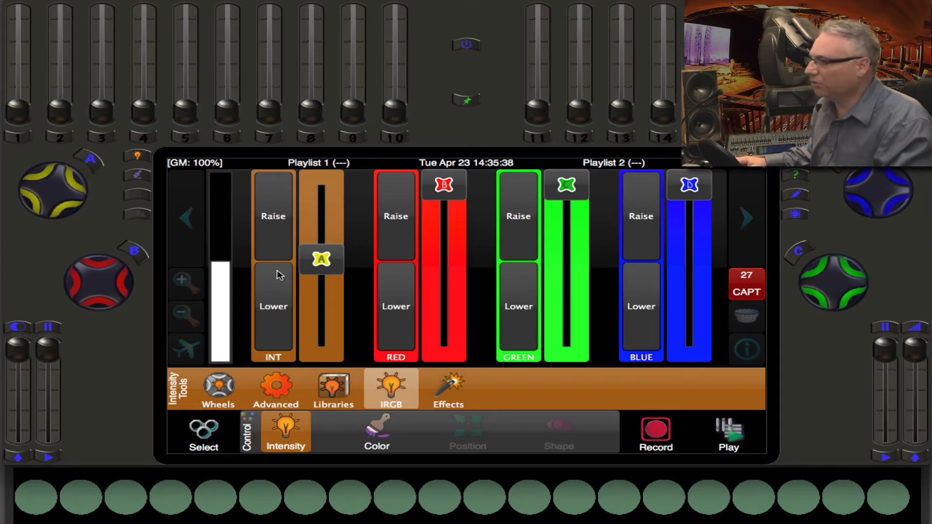
{"action": "left_click", "coordinate": [281, 342]}
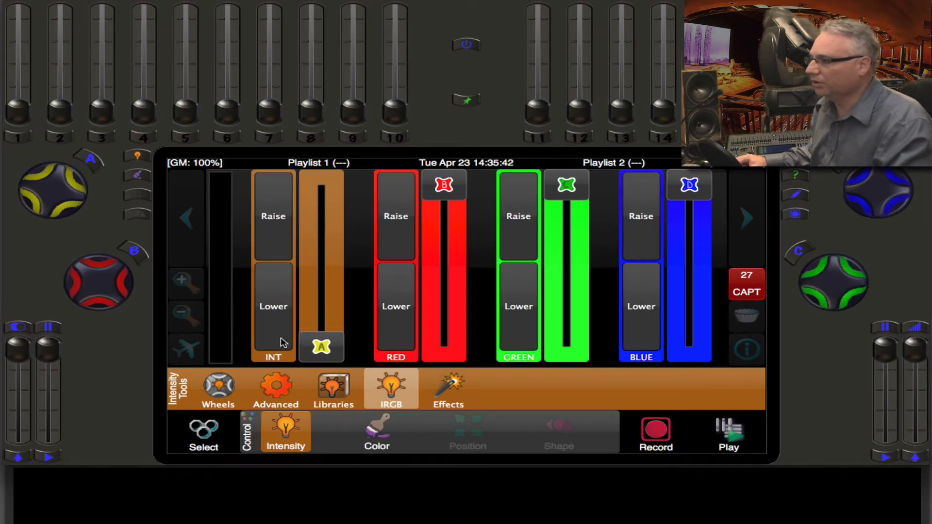
{"action": "left_click", "coordinate": [280, 236]}
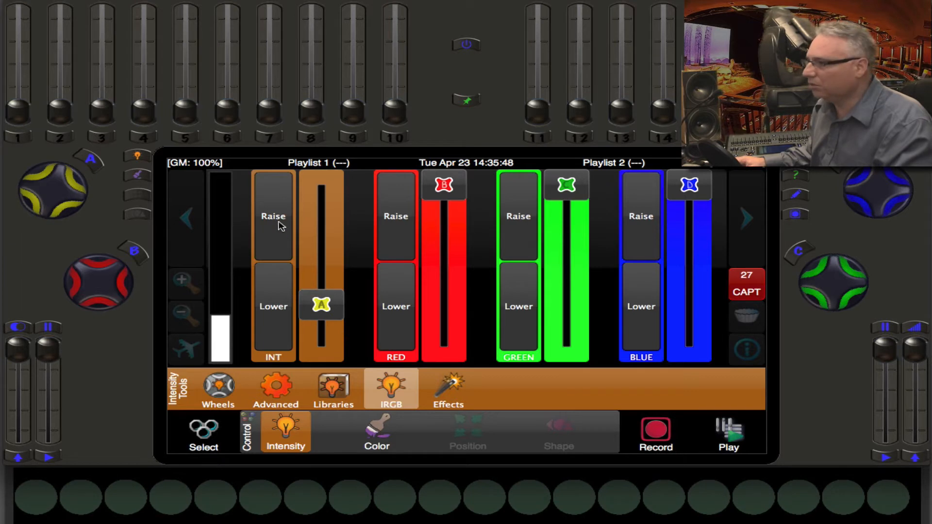
{"action": "left_click", "coordinate": [280, 194]}
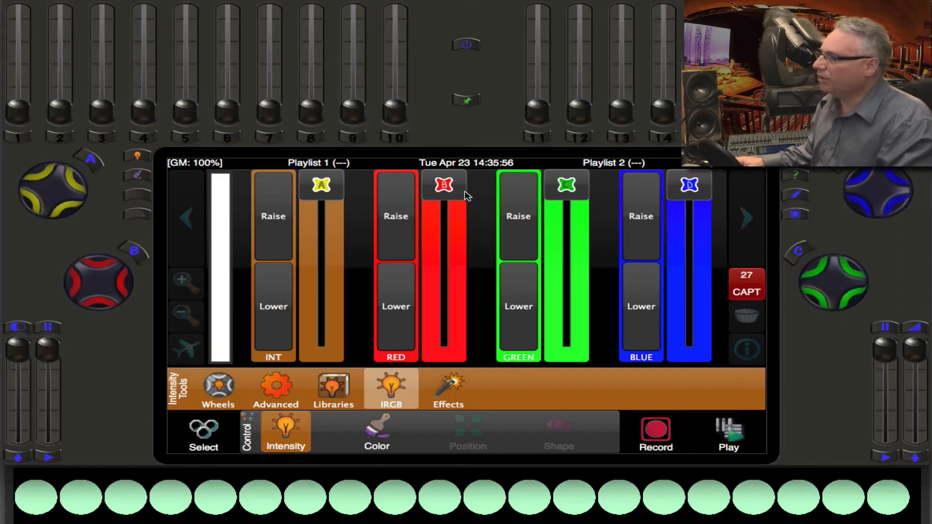
Bring the red, green and blue levels of the selected fixtures down to zero
{"action": "left_click_drag", "start_coordinate": [450, 190], "coordinate": [450, 359]}
{"action": "left_click_drag", "start_coordinate": [567, 184], "coordinate": [570, 349]}
{"action": "left_click_drag", "start_coordinate": [689, 185], "coordinate": [689, 349]}
{"action": "left_click_drag", "start_coordinate": [569, 339], "coordinate": [570, 355]}
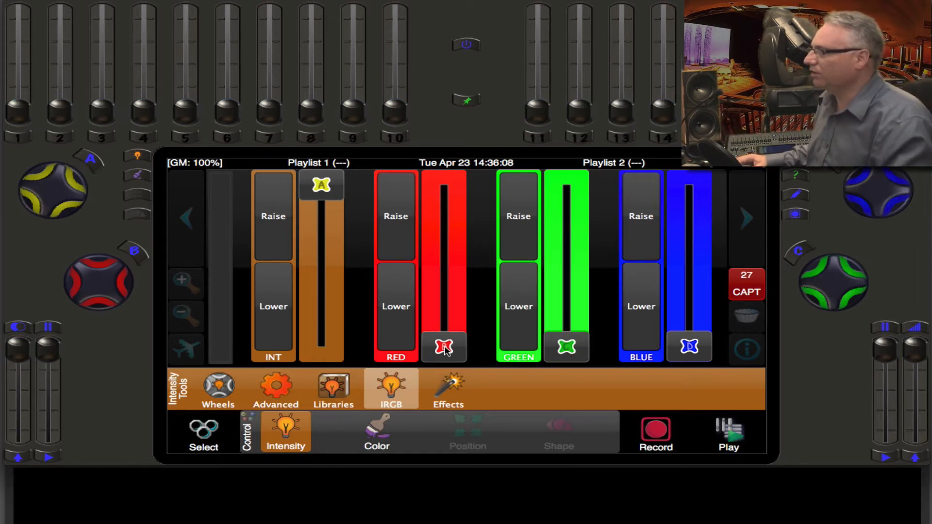
Mix magenta on the fixtures by raising red to full and blue close to full, leaving green at zero
{"action": "left_click_drag", "start_coordinate": [445, 349], "coordinate": [452, 178]}
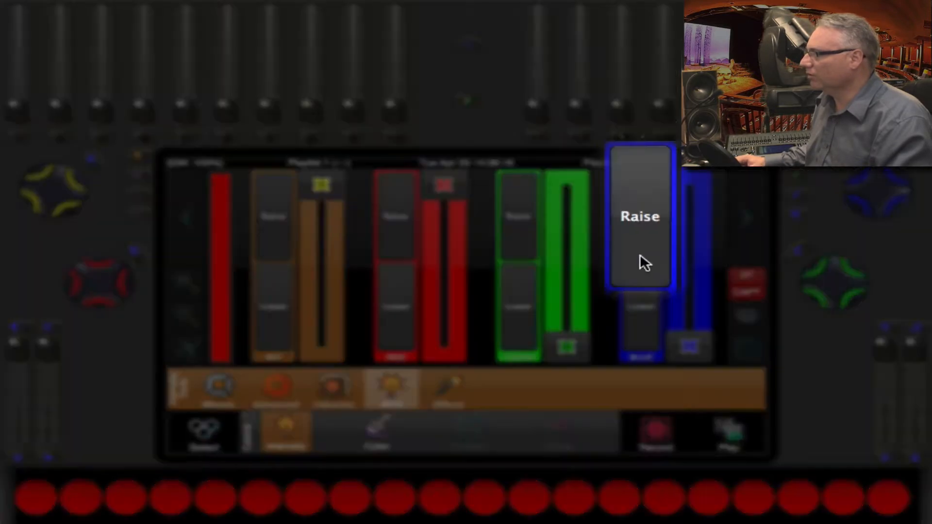
{"action": "left_click", "coordinate": [641, 250]}
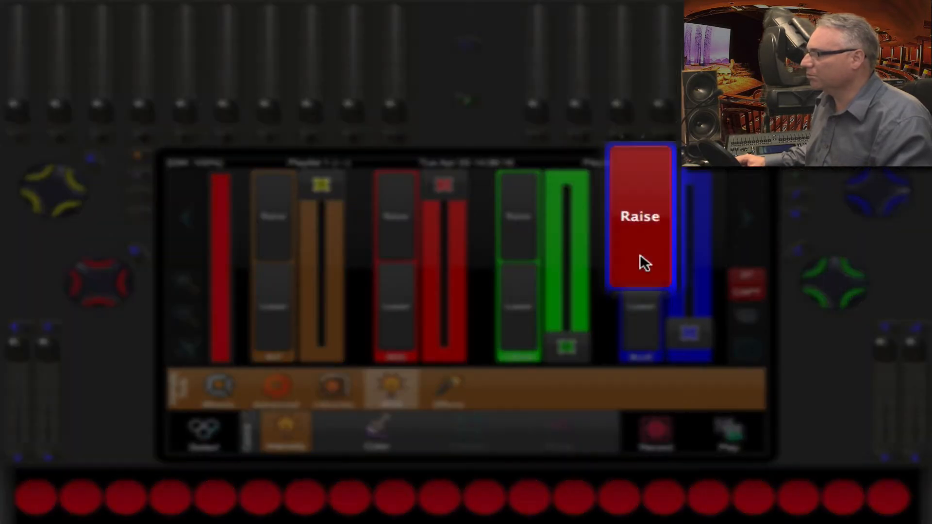
{"action": "left_click_drag", "start_coordinate": [642, 242], "coordinate": [643, 244]}
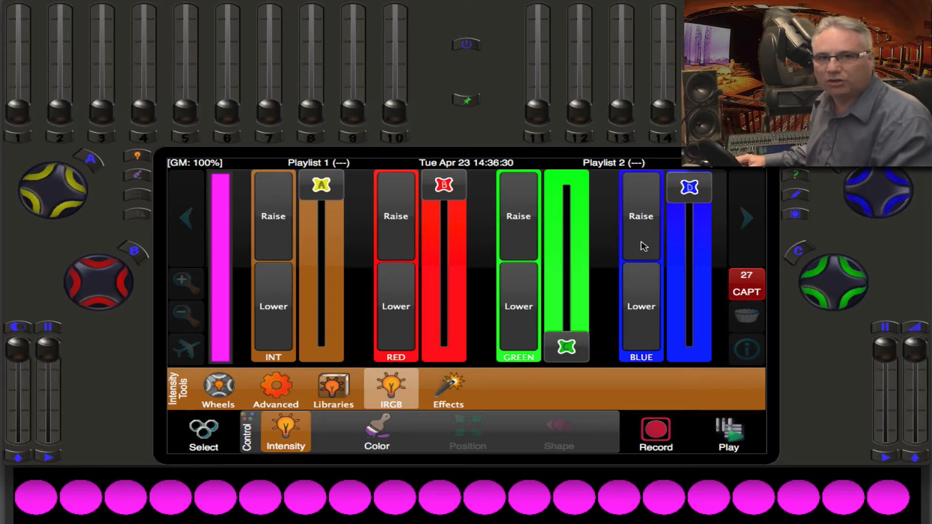
{"action": "left_click", "coordinate": [640, 242]}
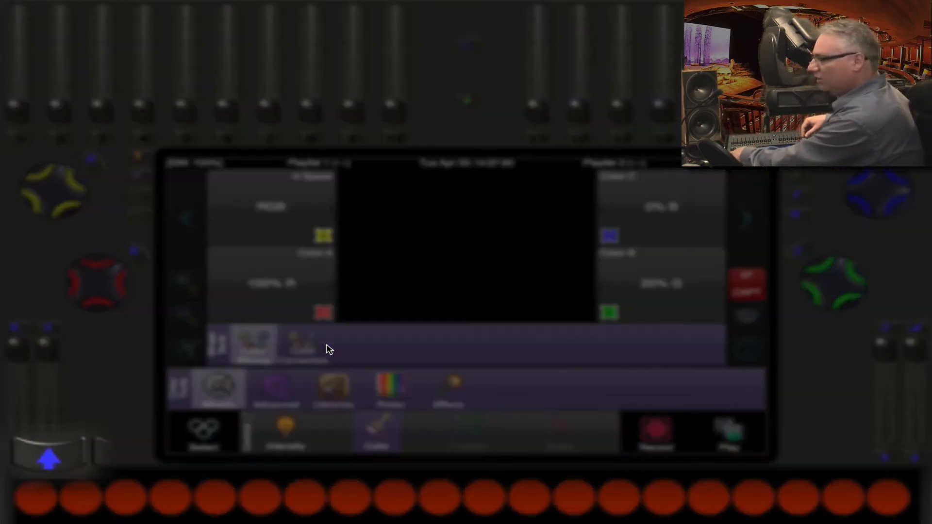
Switch the color controls to the Picker and pick an azure blue for the fixtures
{"action": "key", "text": "shift"}
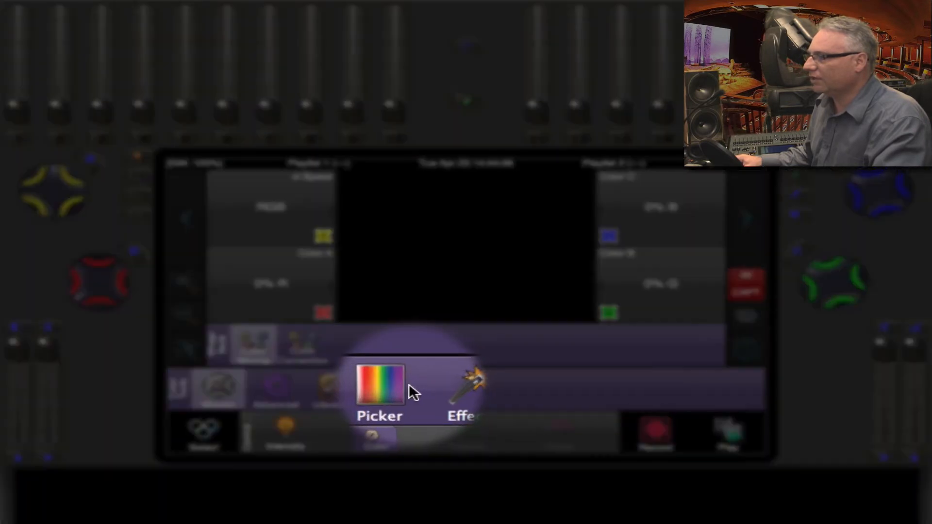
{"action": "left_click", "coordinate": [409, 386]}
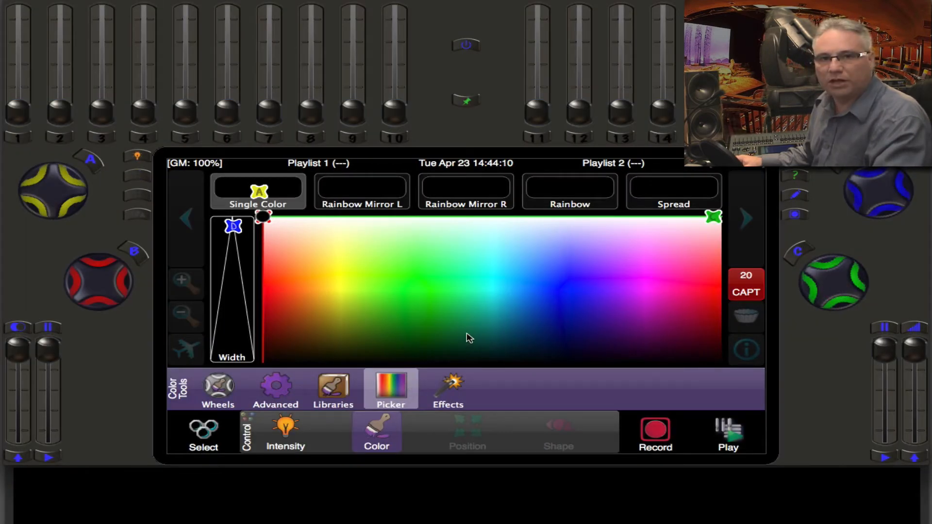
{"action": "left_click", "coordinate": [537, 295]}
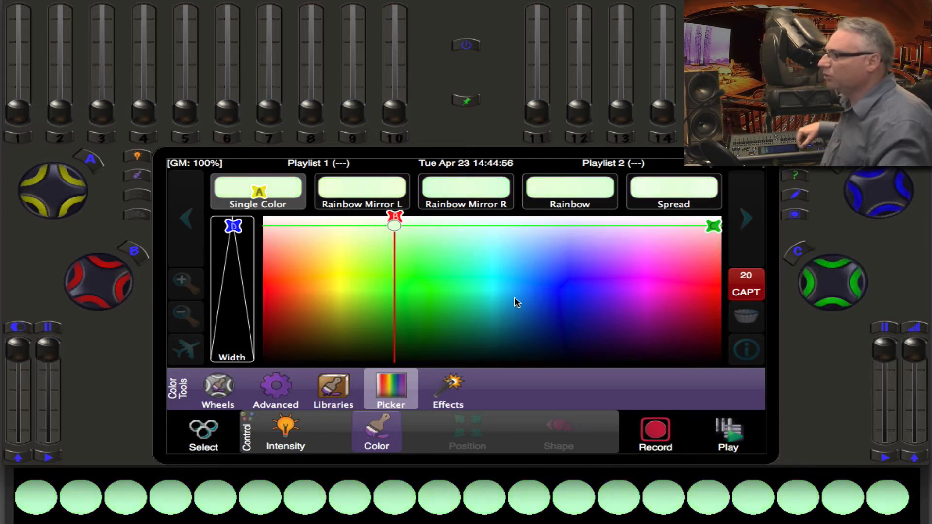
Pick turquoise and blue base colors, and fan the color across the fixtures with the Rainbow and Rainbow Mirror modes
{"action": "left_click", "coordinate": [475, 288]}
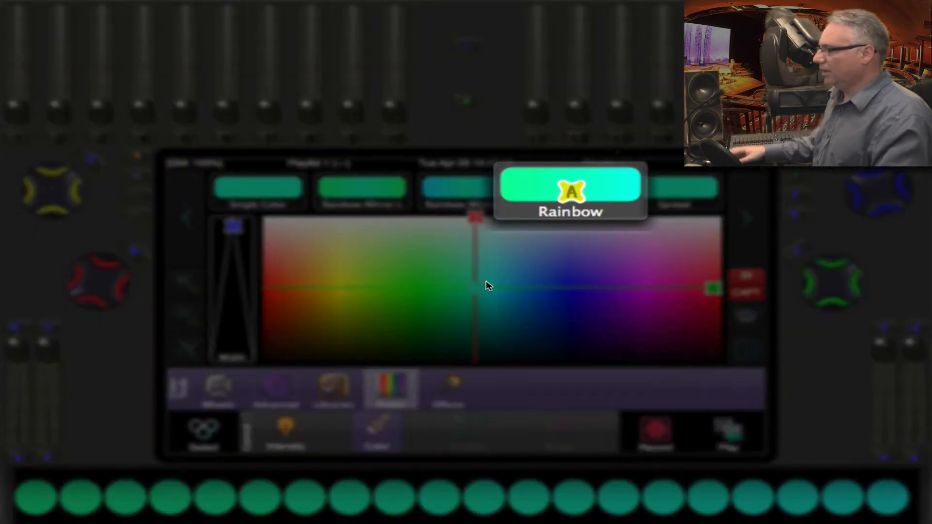
{"action": "left_click", "coordinate": [571, 295]}
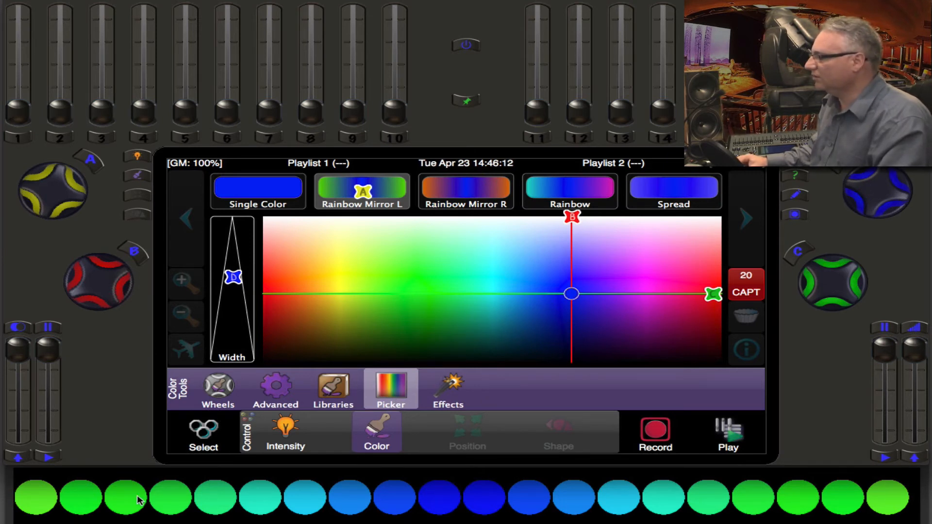
{"action": "left_click", "coordinate": [565, 294]}
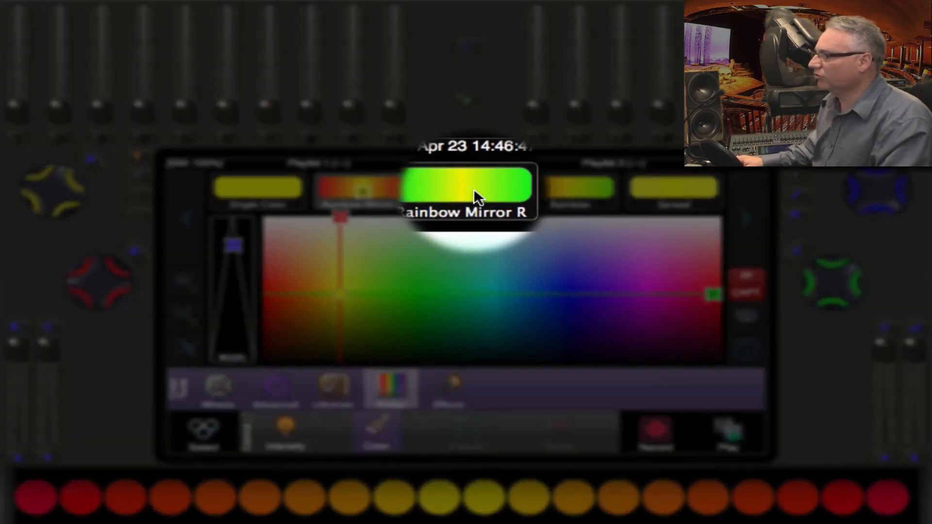
{"action": "left_click", "coordinate": [471, 188]}
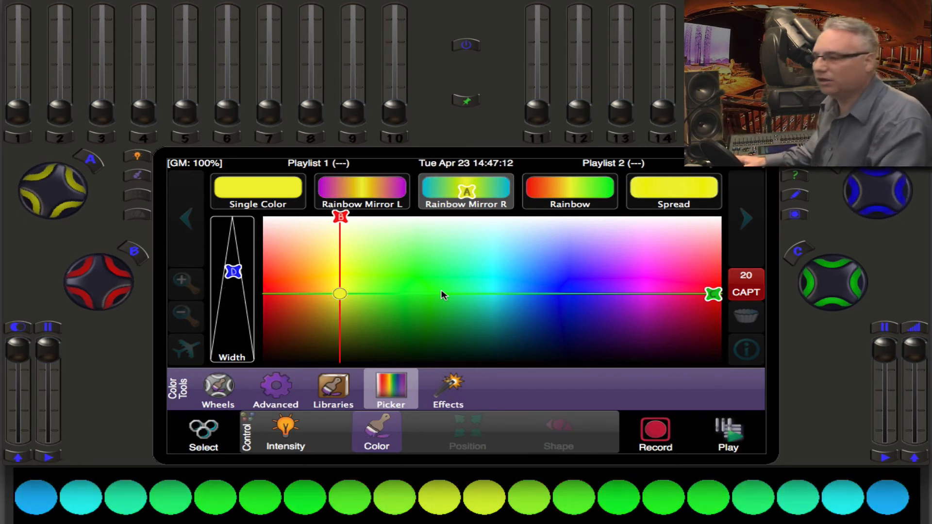
Set the fixtures to a deep blue in Single Color mode and apply the Spread mode to it
{"action": "left_click", "coordinate": [290, 187]}
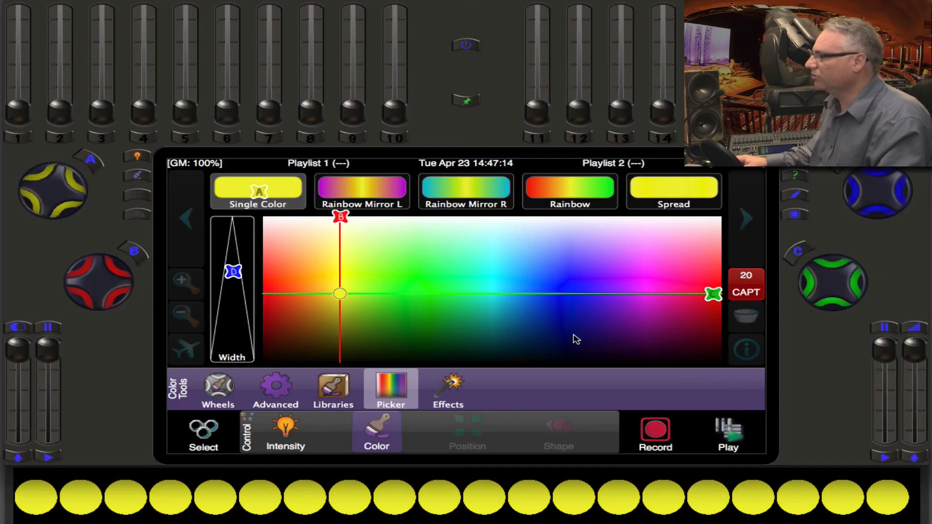
{"action": "mouse_move", "coordinate": [464, 293]}
{"action": "left_mouse_down"}
{"action": "mouse_move", "coordinate": [557, 292]}
{"action": "mouse_move", "coordinate": [568, 301]}
{"action": "left_mouse_up"}
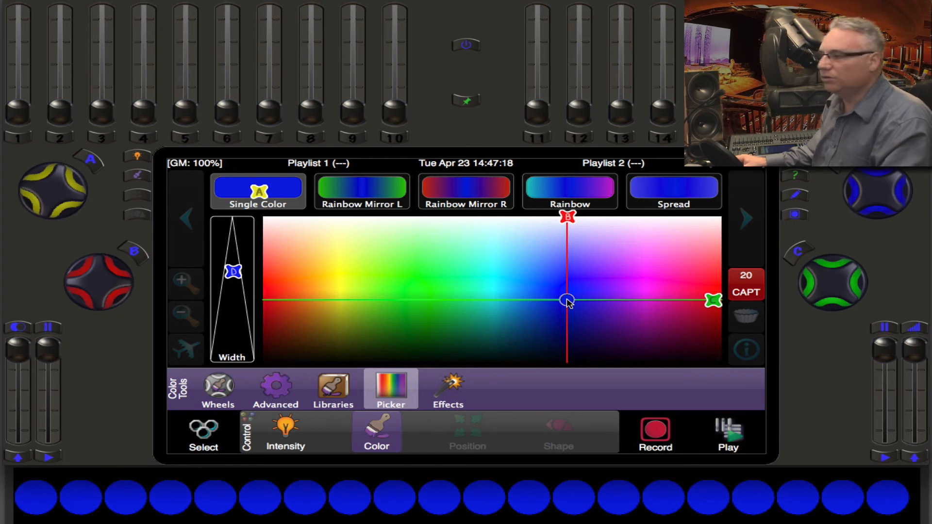
{"action": "left_click", "coordinate": [698, 194]}
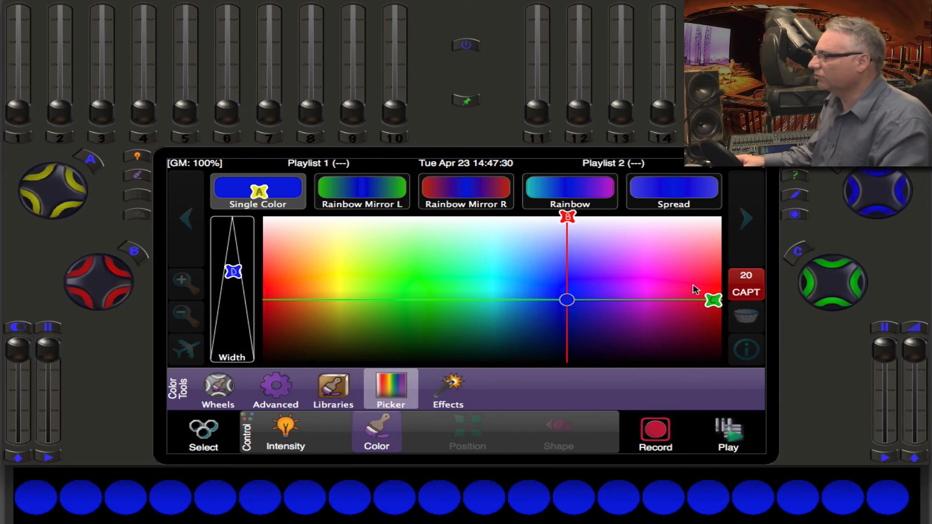
{"action": "left_click", "coordinate": [672, 187]}
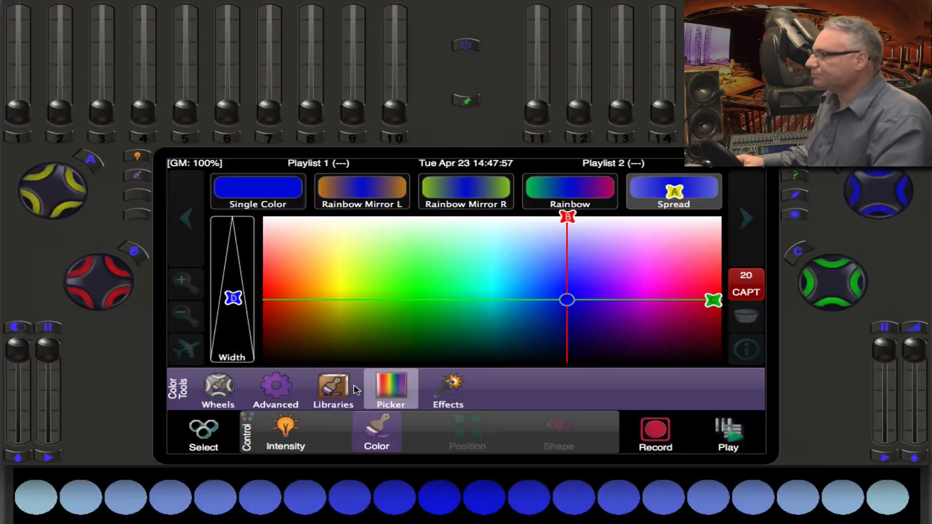
Apply the Grass, Deep Amber and Sky Blue presets from the color library to the fixtures, one after another
{"action": "left_click", "coordinate": [355, 391]}
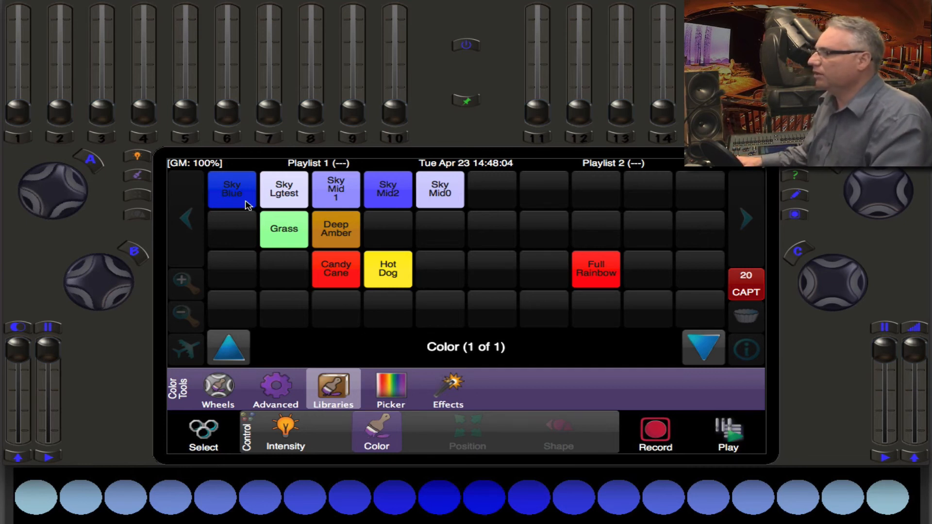
{"action": "left_click", "coordinate": [294, 242]}
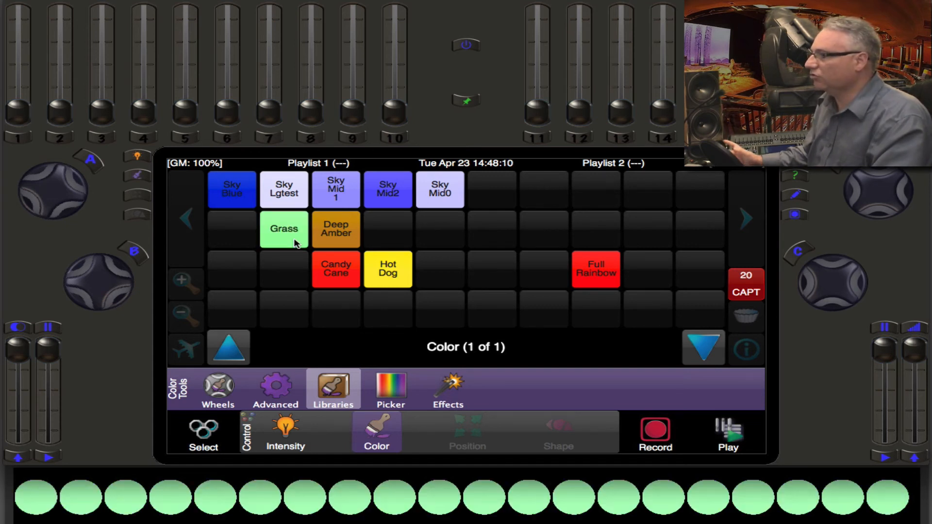
{"action": "left_click", "coordinate": [348, 245]}
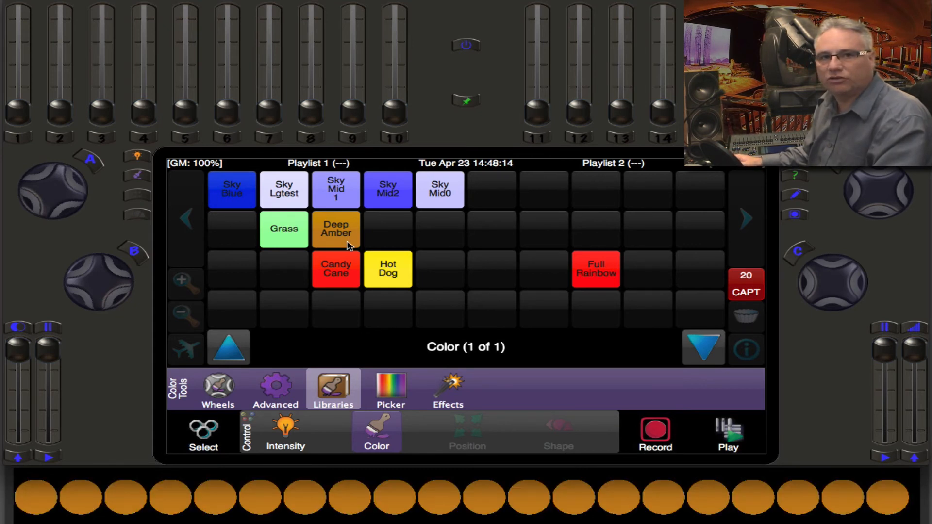
{"action": "left_click", "coordinate": [246, 203]}
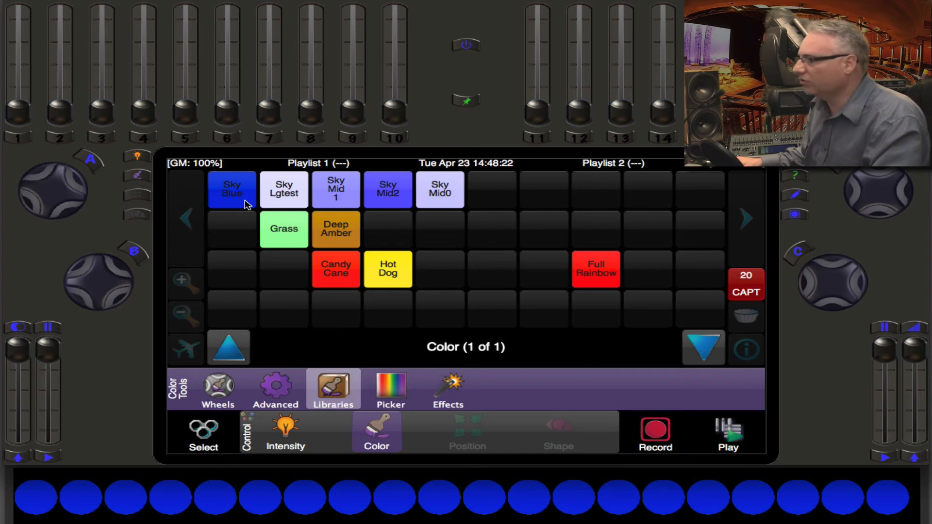
Apply the multi-color library presets Candy Cane, Hot Dog and Full Rainbow to the fixtures in turn
{"action": "left_click", "coordinate": [356, 285]}
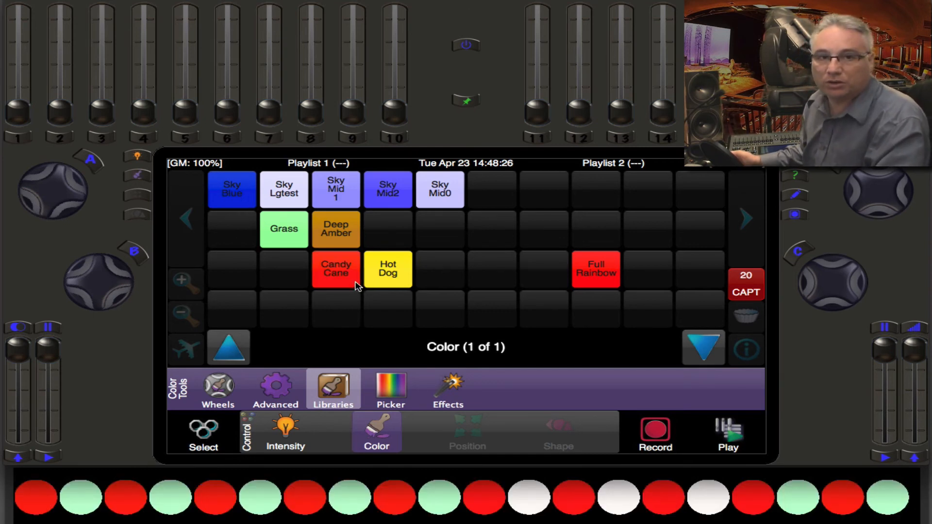
{"action": "left_click", "coordinate": [400, 283]}
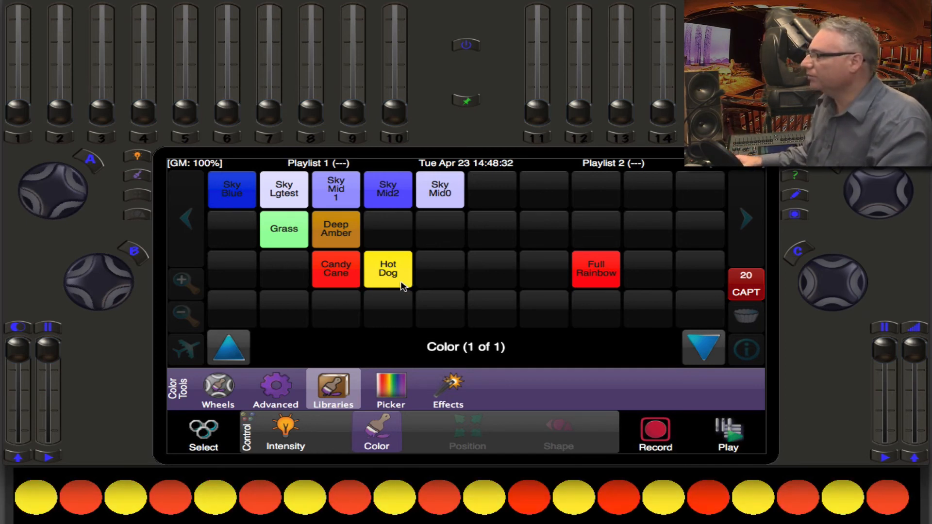
{"action": "left_click", "coordinate": [609, 283]}
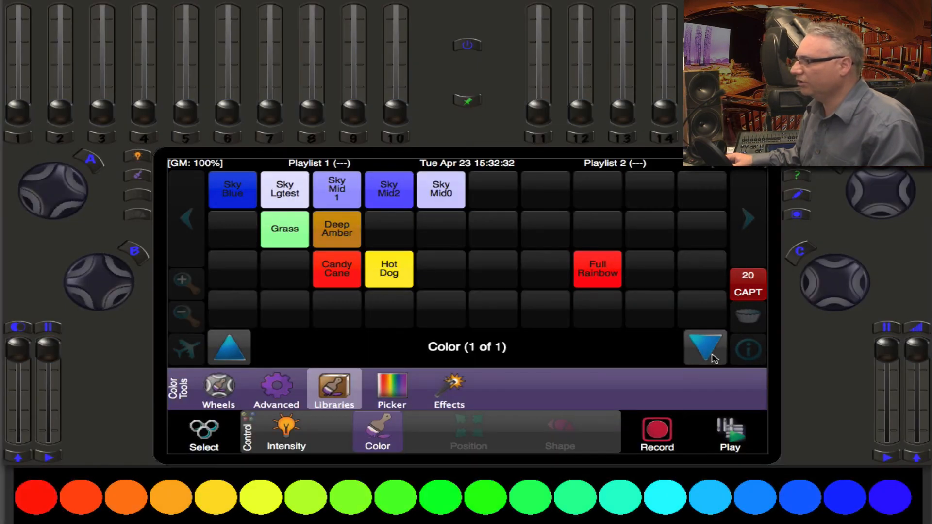
Apply R19 Fire, R74 Night Blue and R3304 Tough Plusgreen from the Rosco Colors library to the fixtures in turn
{"action": "left_click", "coordinate": [712, 358]}
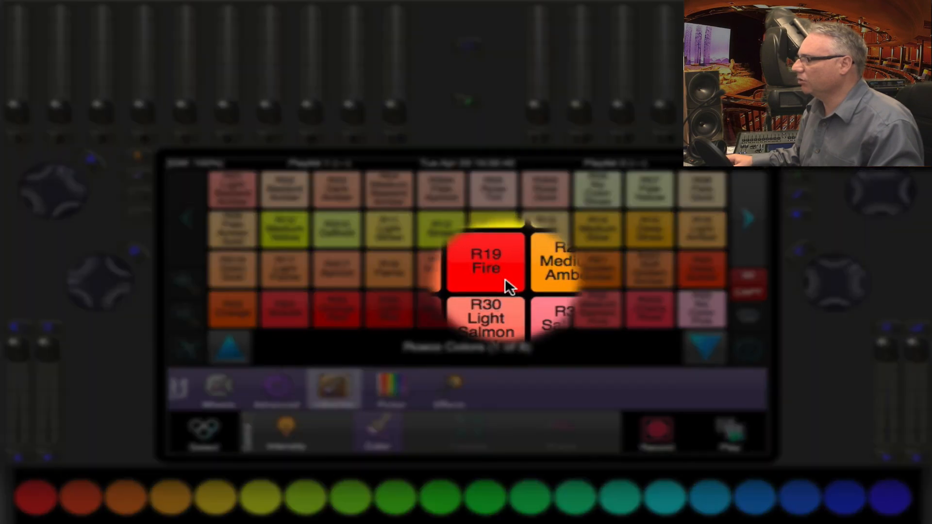
{"action": "left_click", "coordinate": [505, 280]}
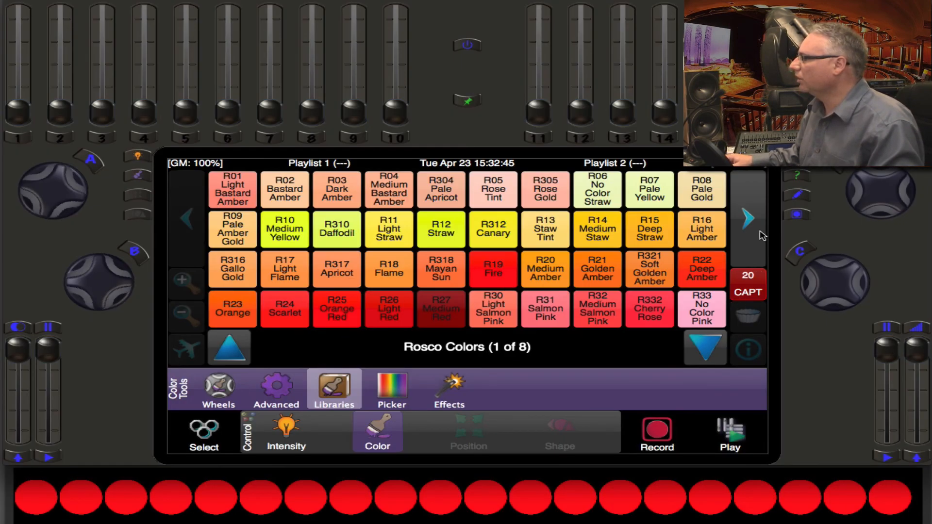
{"action": "left_click", "coordinate": [760, 235]}
{"action": "left_click", "coordinate": [760, 238]}
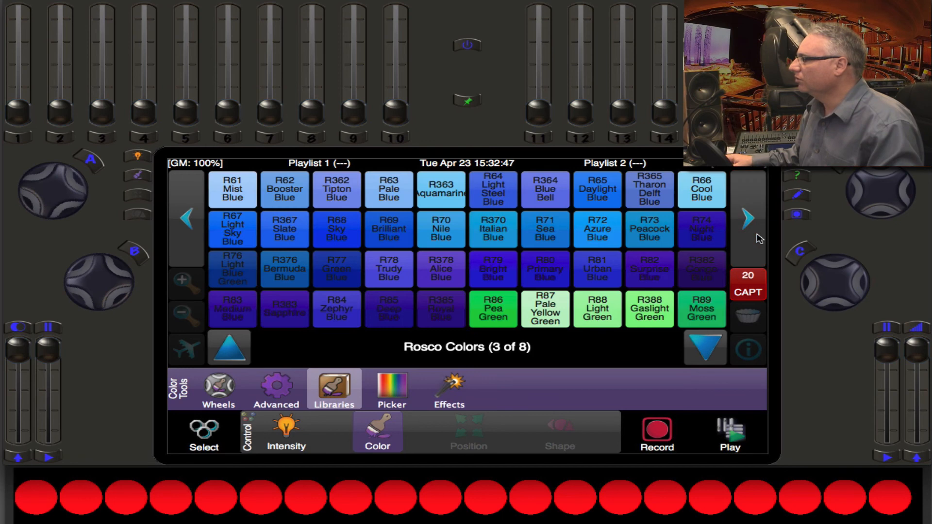
{"action": "left_click", "coordinate": [716, 243]}
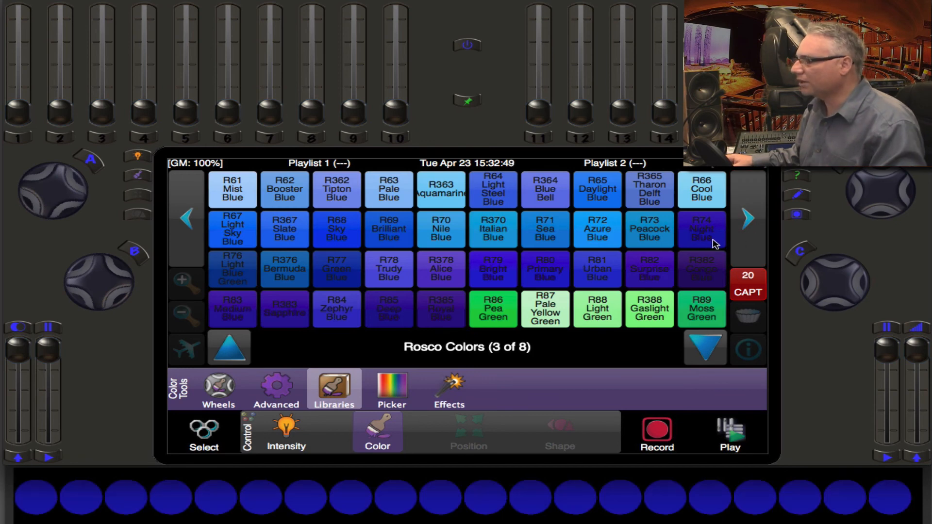
{"action": "left_click", "coordinate": [748, 248]}
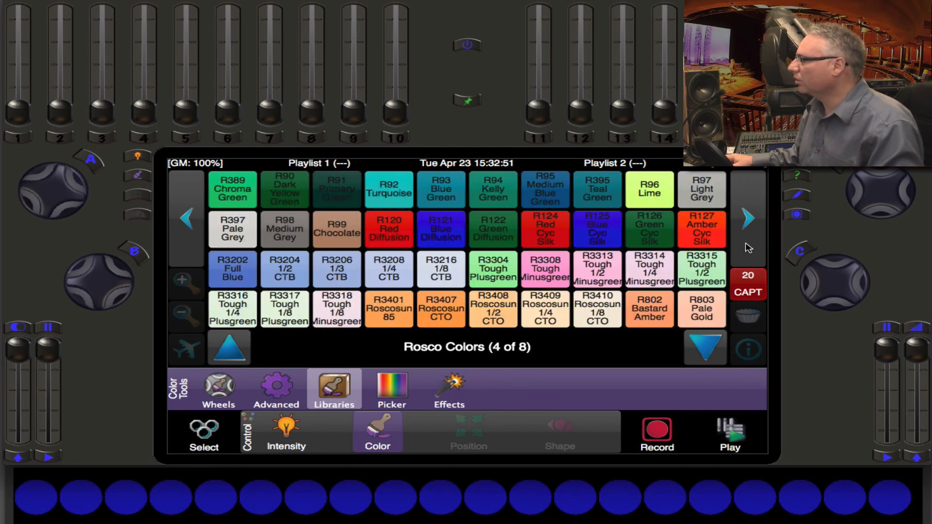
{"action": "left_click", "coordinate": [506, 272]}
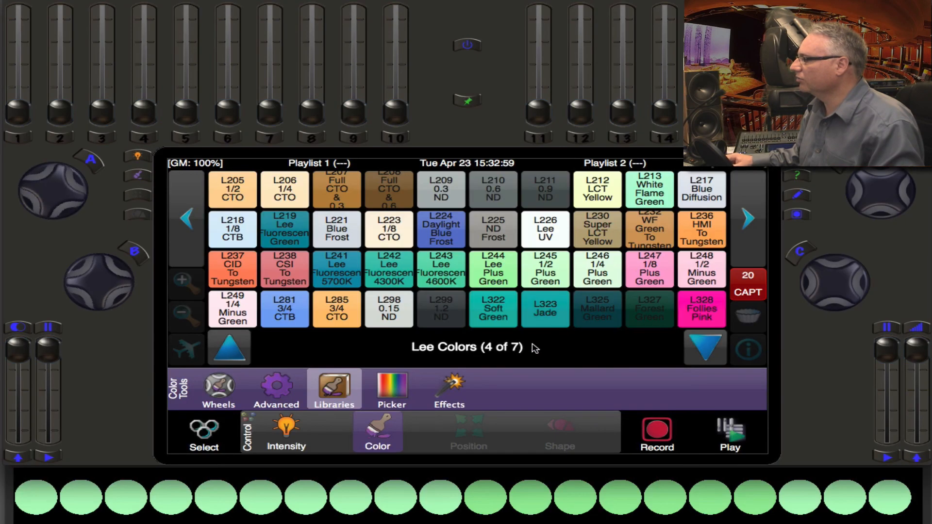
Apply L134 Golden Amber from the Lee Colors library to the fixtures
{"action": "left_click", "coordinate": [189, 247]}
{"action": "left_click", "coordinate": [191, 248]}
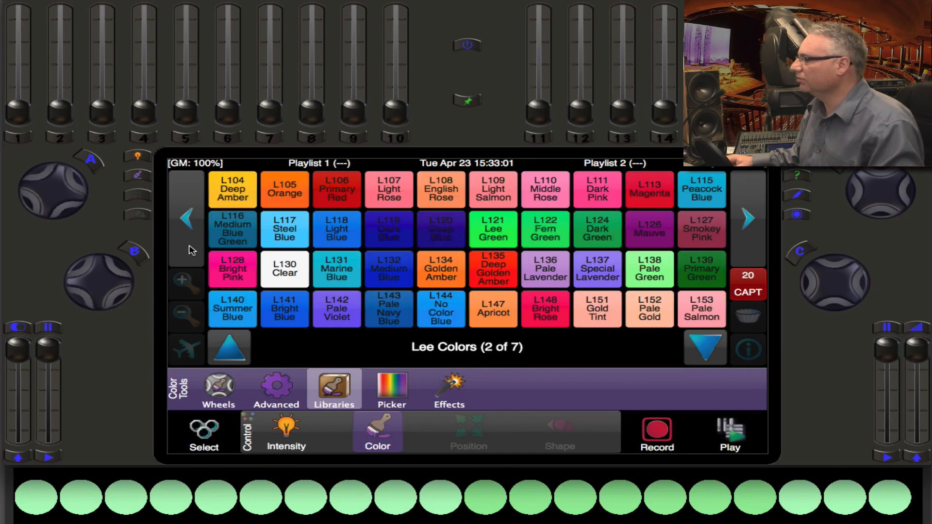
{"action": "left_click", "coordinate": [460, 265]}
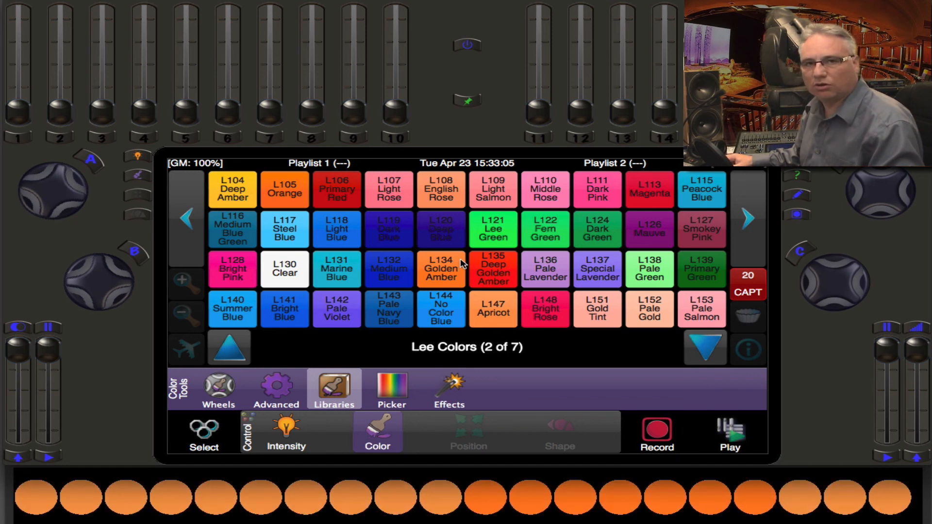
Apply a golden yellow gel from the second page of the GAM Colors library to the fixtures
{"action": "left_click", "coordinate": [719, 347]}
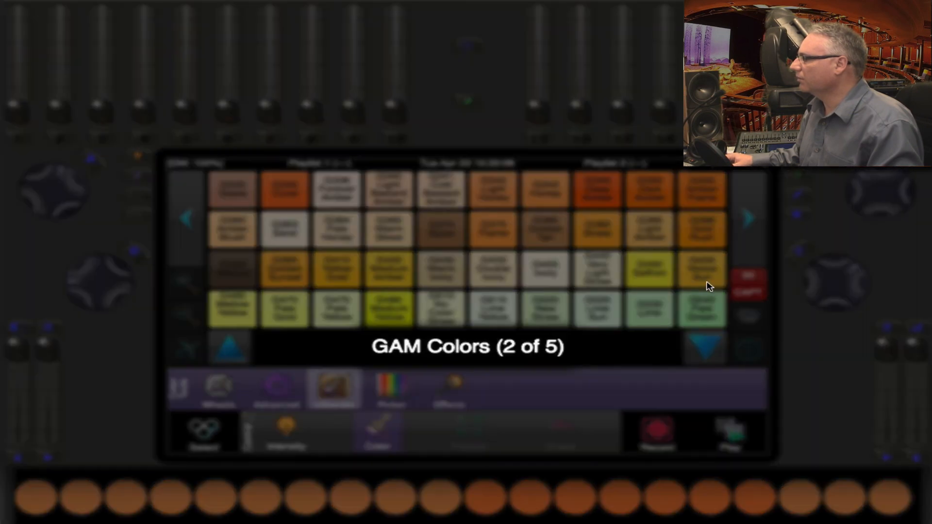
{"action": "left_click", "coordinate": [708, 285]}
{"action": "left_click", "coordinate": [706, 352]}
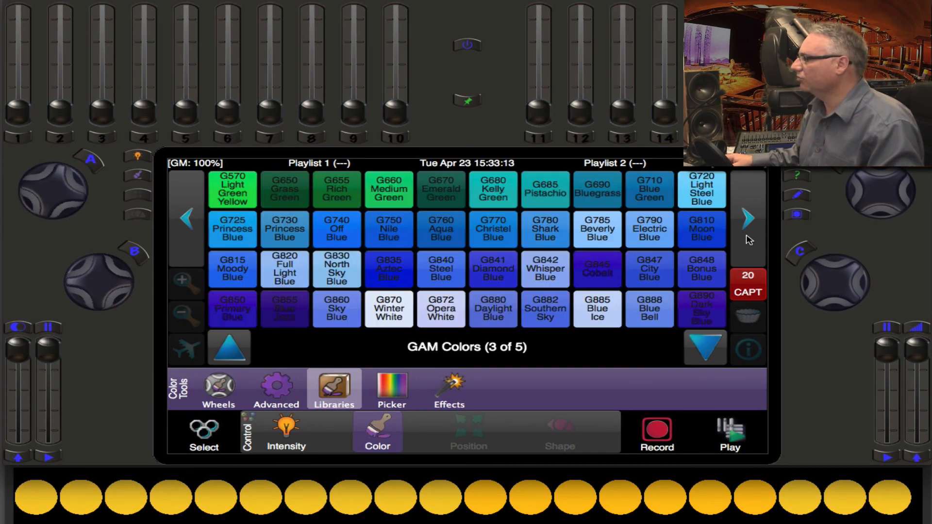
Apply A5500 Neptune Blue Green and A1800 Red Diffusion from the Apollo Colors library to the fixtures in turn
{"action": "left_click", "coordinate": [716, 350]}
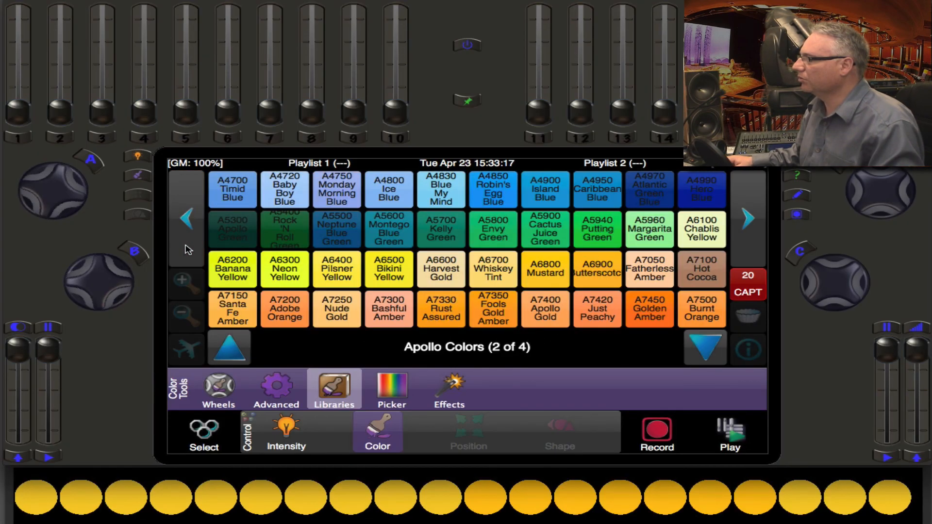
{"action": "left_click", "coordinate": [359, 238]}
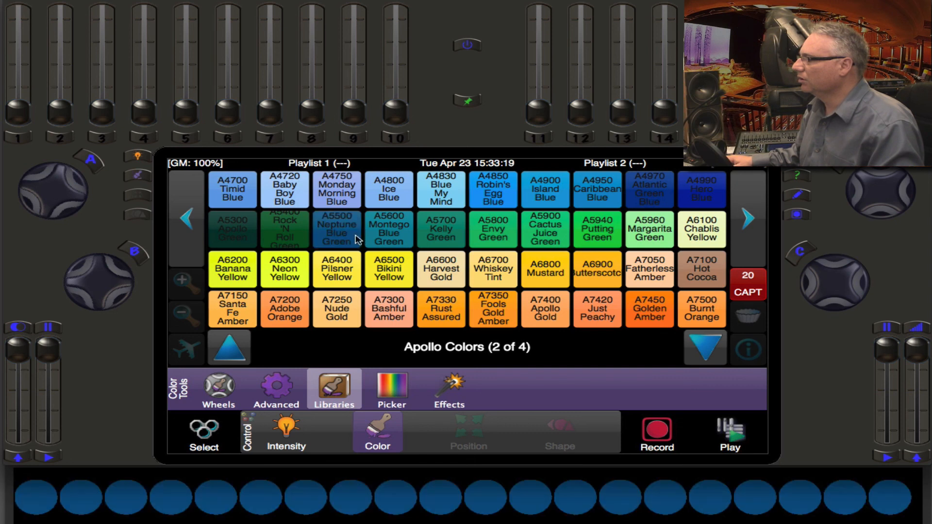
{"action": "left_click", "coordinate": [196, 229]}
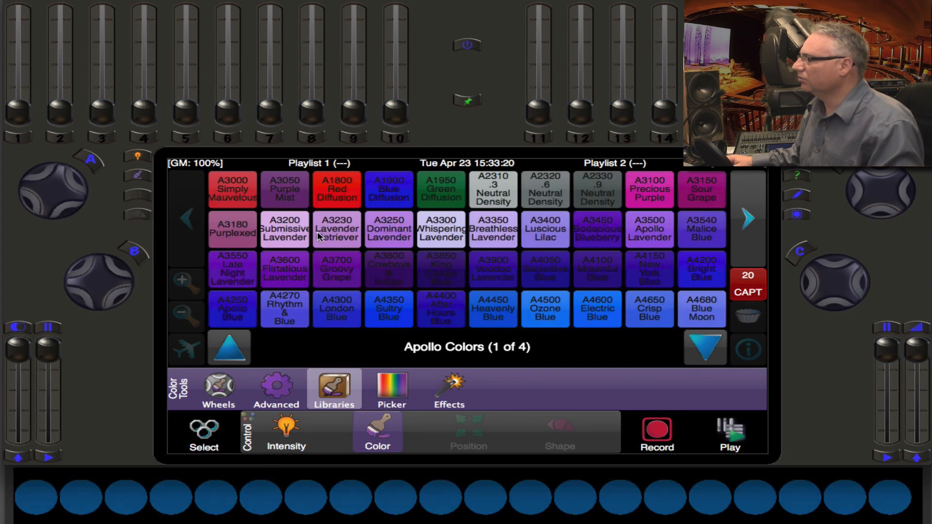
{"action": "left_click", "coordinate": [353, 189]}
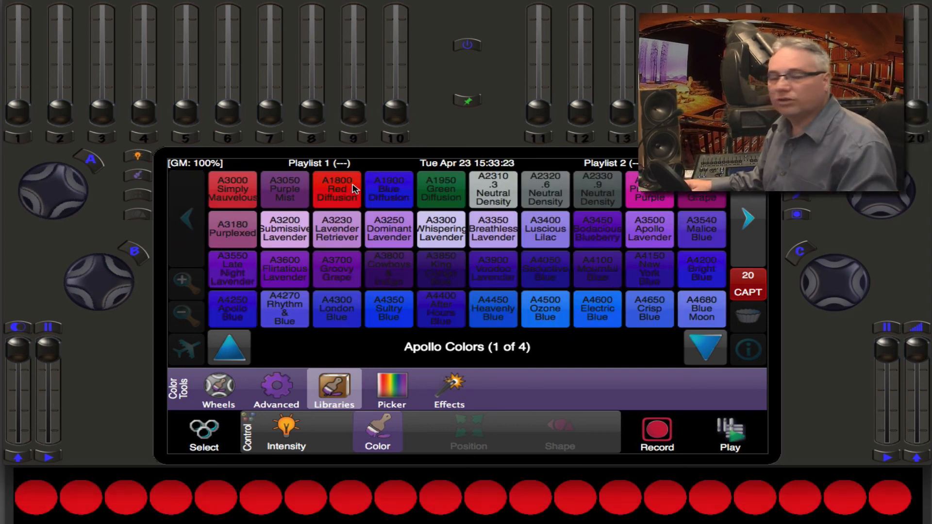